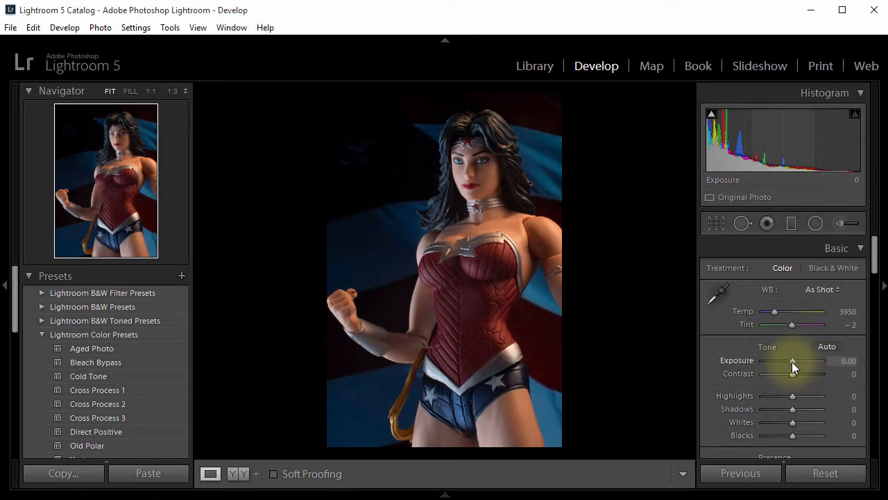
Set the photo's Exposure to +0.24, Highlights to -50, Shadows to +29, Whites to +7 and Blacks to -7
drag(792, 362, 794, 361)
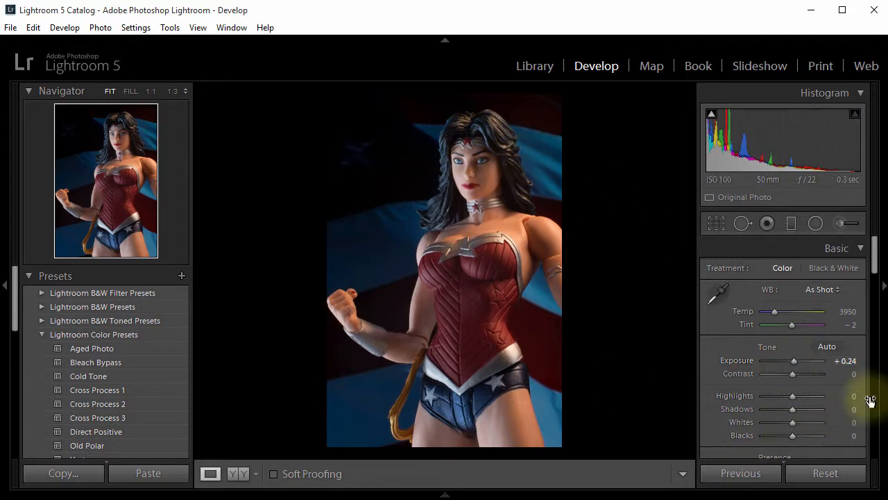
drag(874, 249, 874, 255)
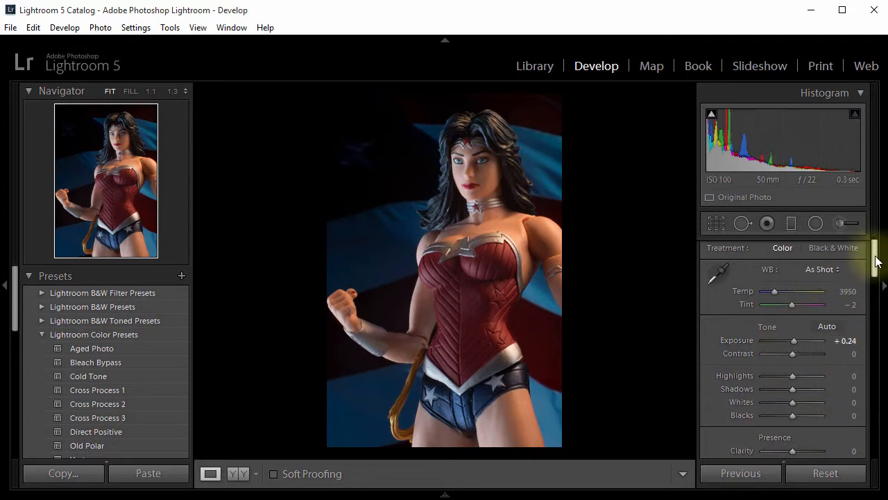
drag(795, 352, 779, 354)
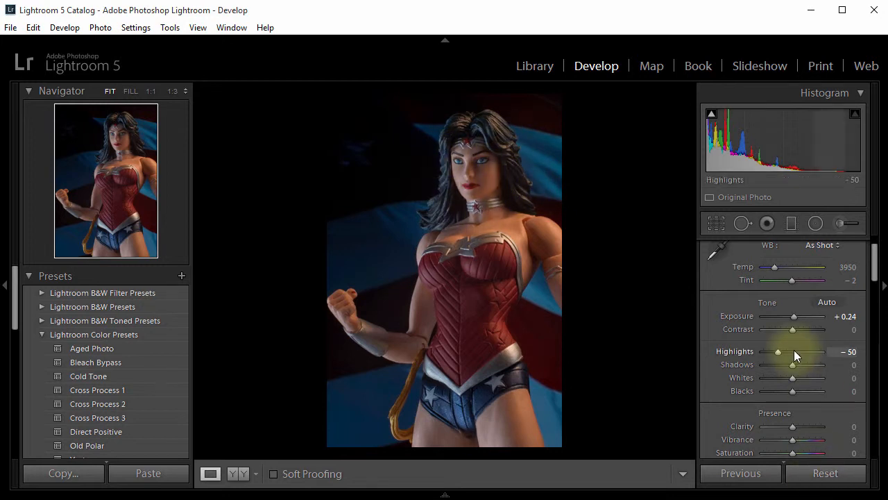
drag(797, 365, 800, 363)
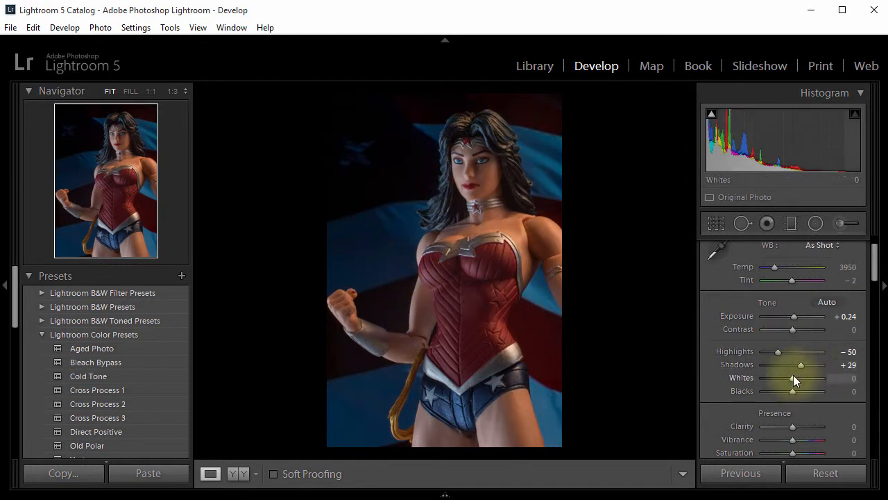
drag(793, 381, 796, 380)
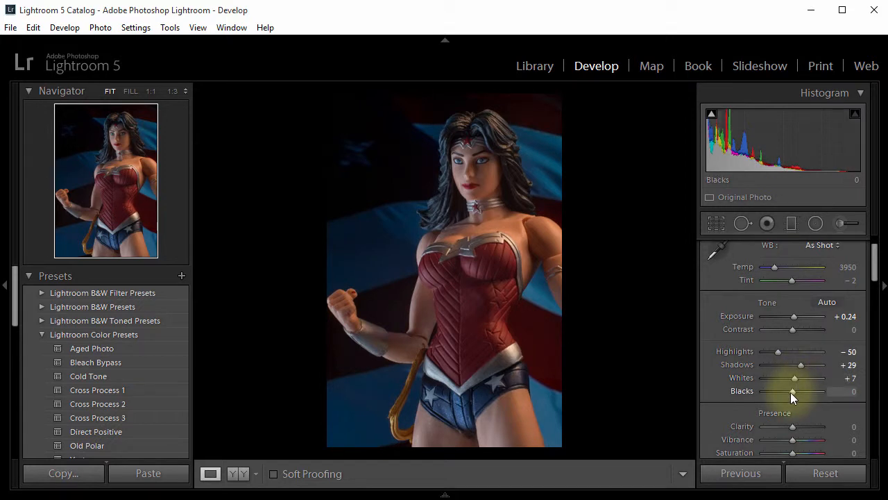
drag(791, 392, 788, 392)
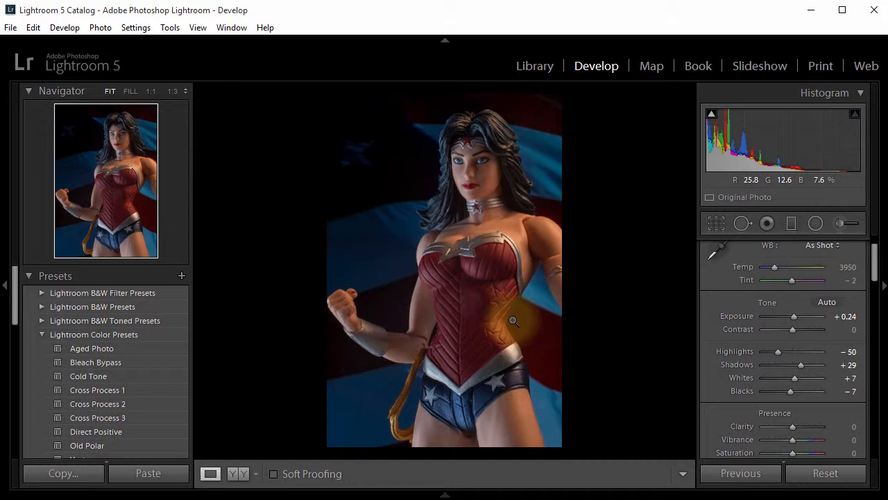
Set the photo's Vibrance to +31 in the Presence adjustments
drag(876, 259, 877, 275)
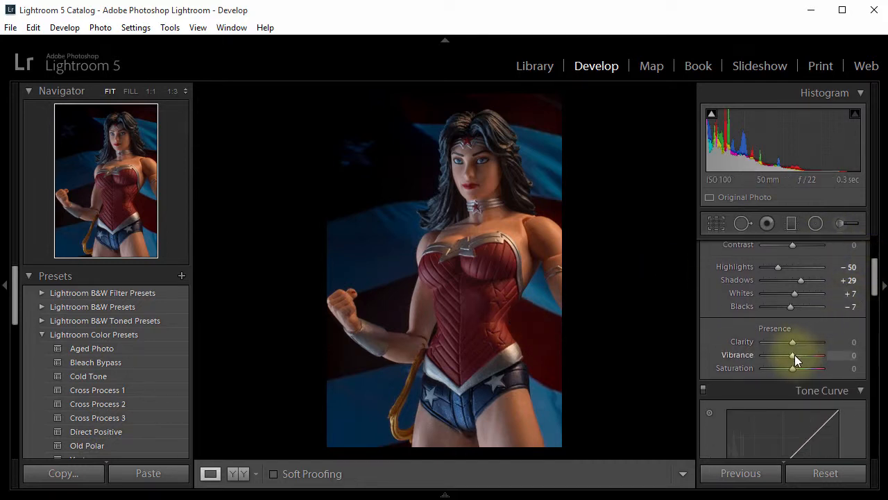
mouse_move(792, 356)
mouse_down()
mouse_move(819, 358)
mouse_move(801, 355)
mouse_up()
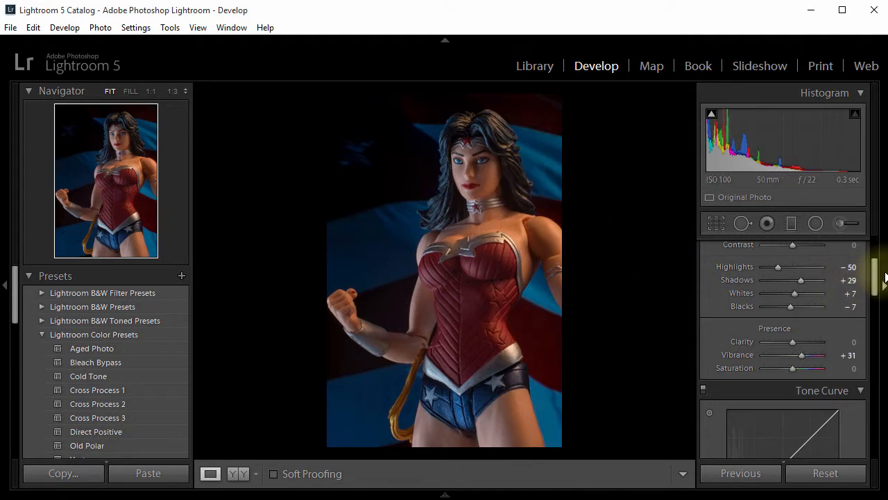
Reposition the detail preview onto the figure's eye and set the Sharpening Amount to 86
scroll(878, 277, down, 3)
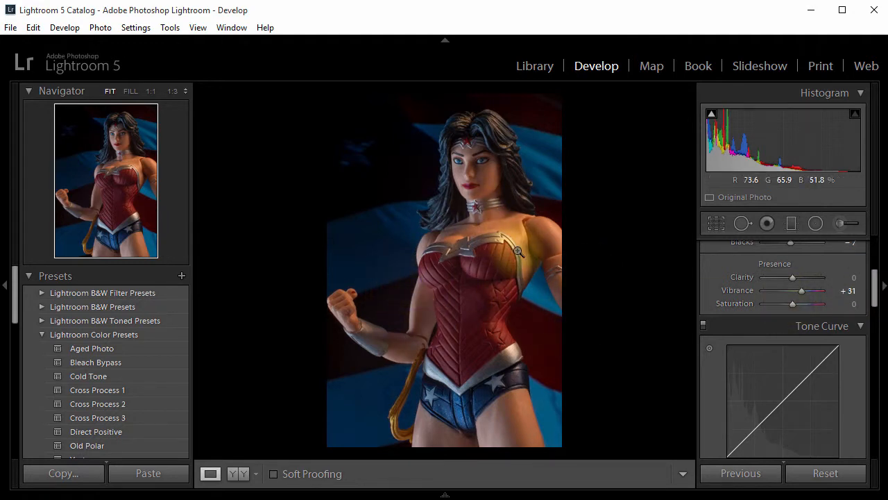
drag(876, 291, 868, 347)
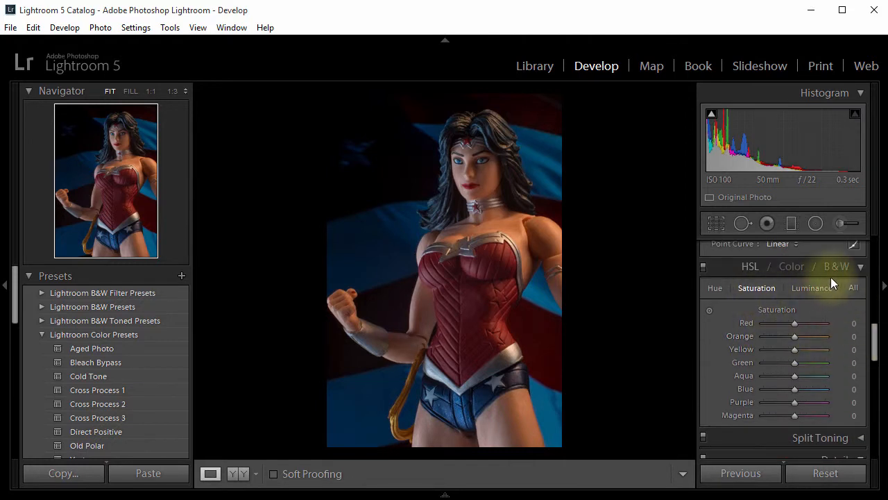
drag(876, 334, 875, 371)
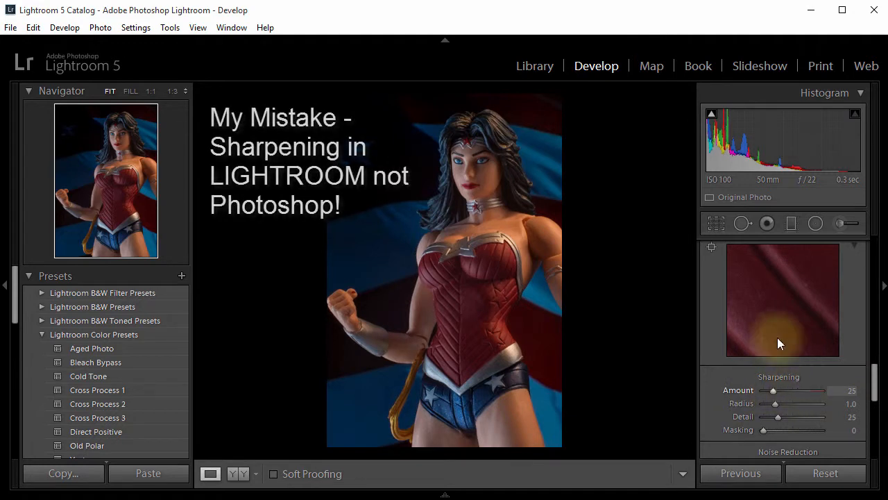
drag(744, 261, 887, 499)
drag(811, 270, 684, 499)
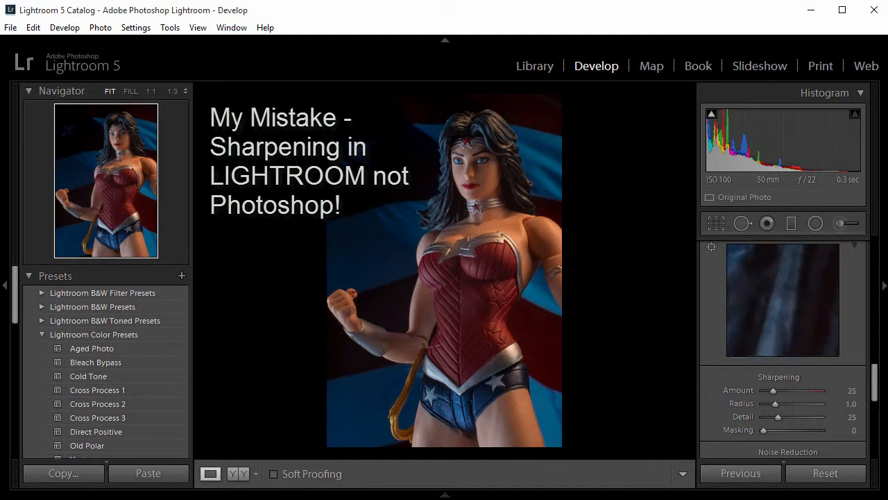
drag(770, 298, 693, 499)
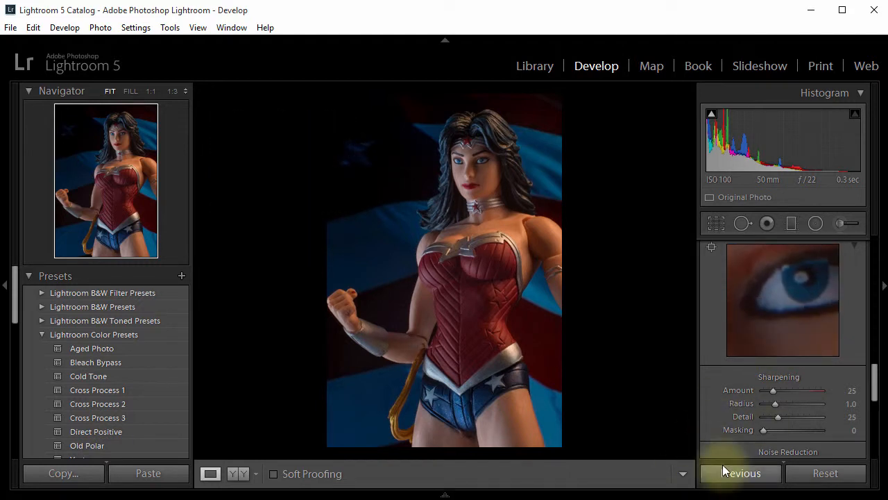
drag(787, 390, 797, 390)
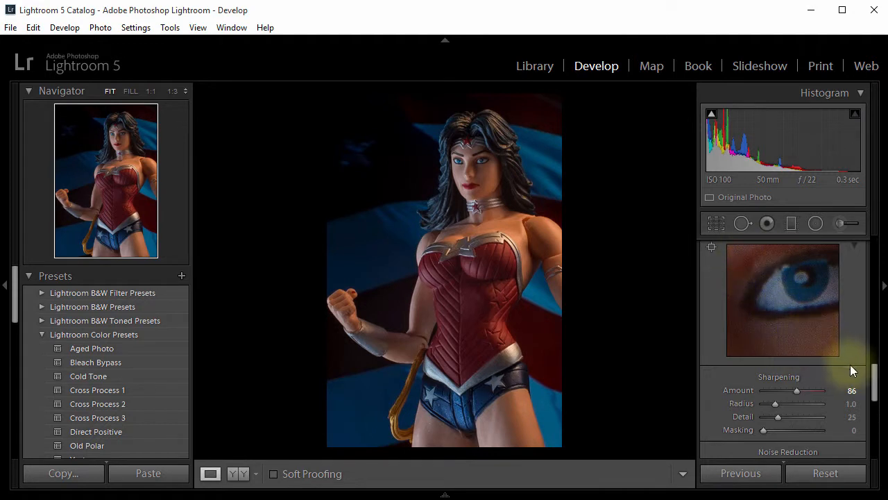
Set the Luminance noise reduction to 46 to smooth the sharpened photo
drag(873, 371, 876, 396)
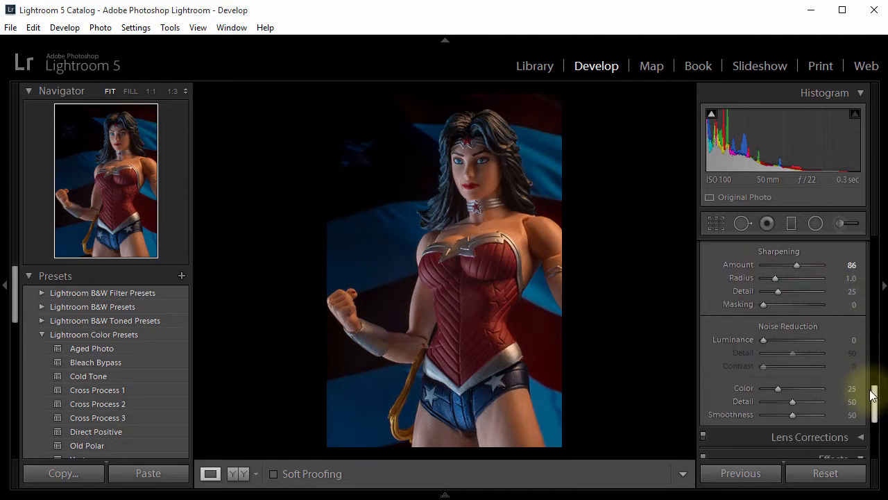
click(792, 340)
drag(793, 339, 791, 339)
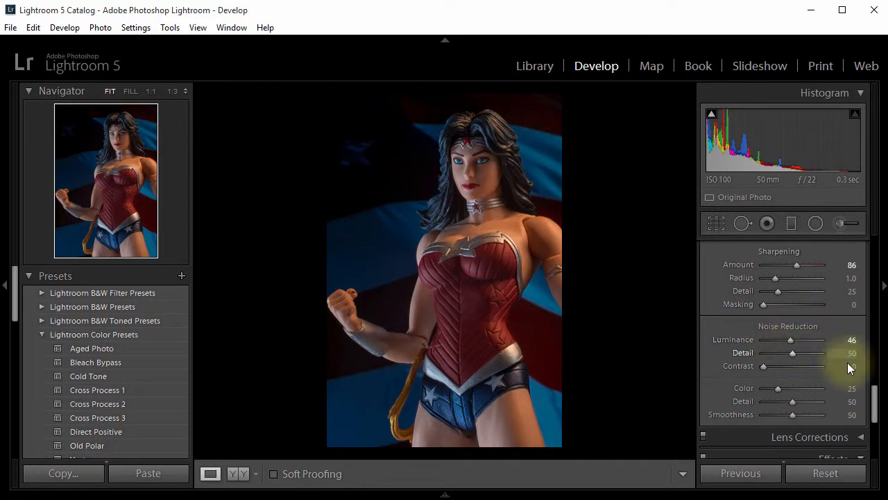
Recheck the eye in the detail preview and set the Sharpening Amount to 98
drag(874, 406, 871, 388)
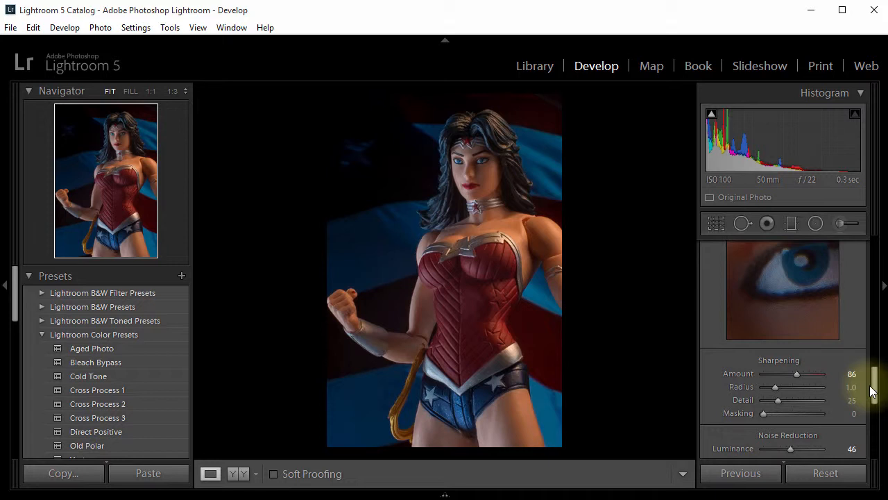
mouse_move(874, 388)
mouse_down()
mouse_move(875, 398)
mouse_move(873, 380)
mouse_up()
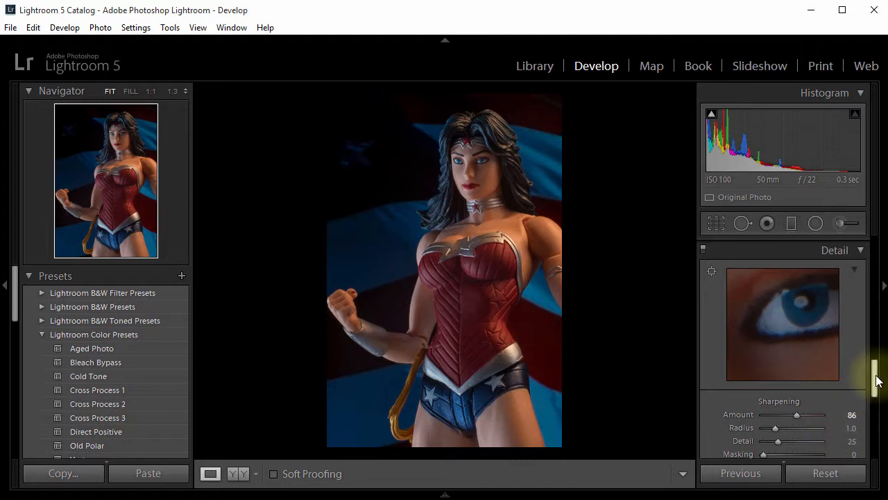
scroll(882, 388, down, 2)
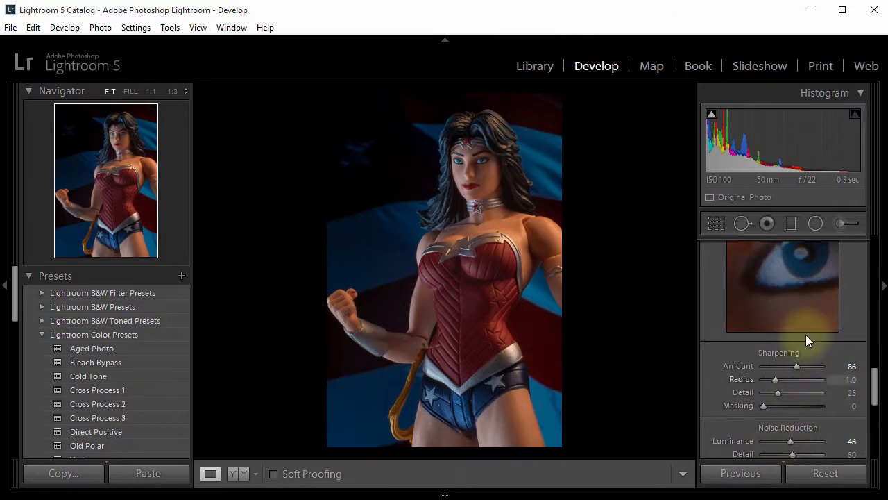
click(802, 365)
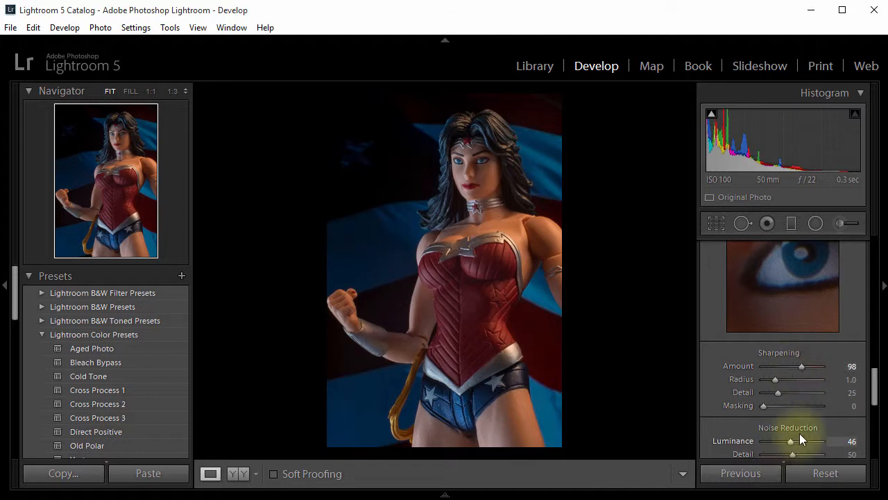
Try adjusting the Post-Crop Vignetting amount with the Highlight Priority style
drag(874, 382, 872, 429)
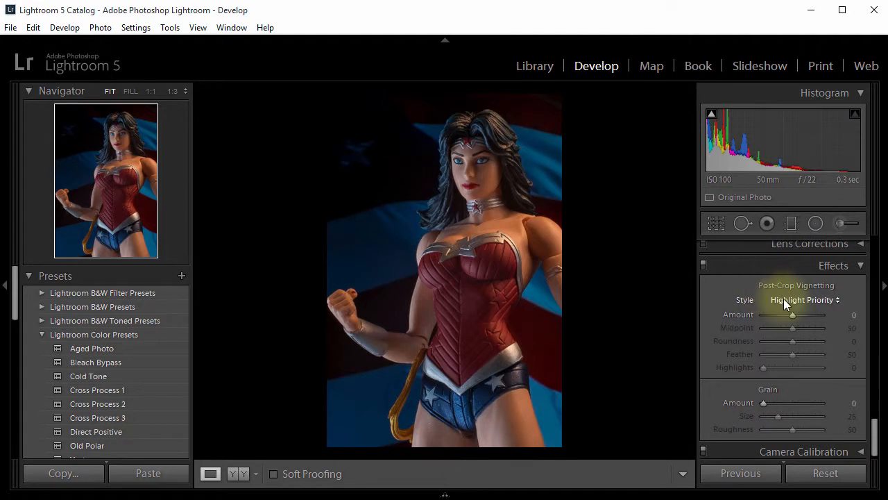
mouse_move(791, 315)
mouse_down()
mouse_move(781, 310)
mouse_move(791, 311)
mouse_up()
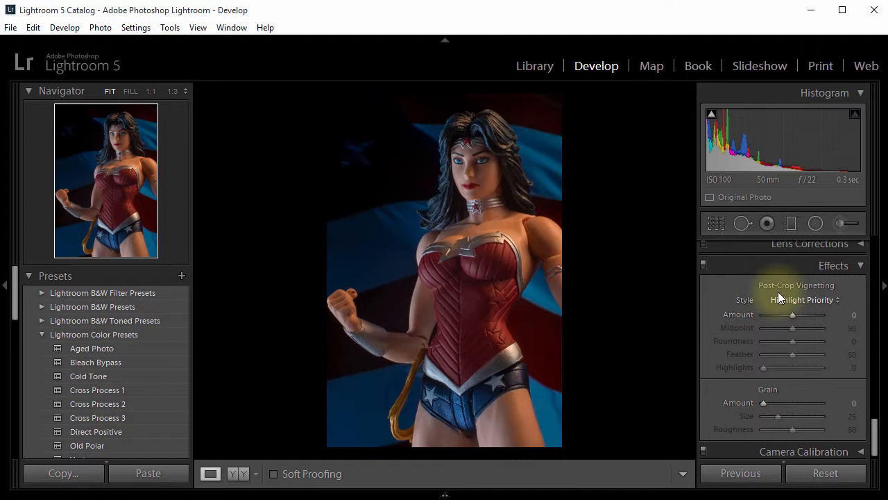
drag(875, 436, 870, 262)
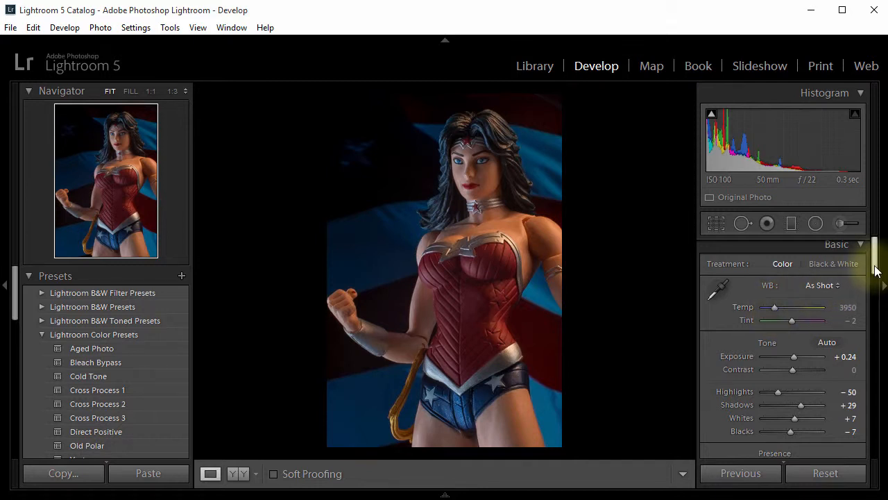
scroll(876, 271, down, 1)
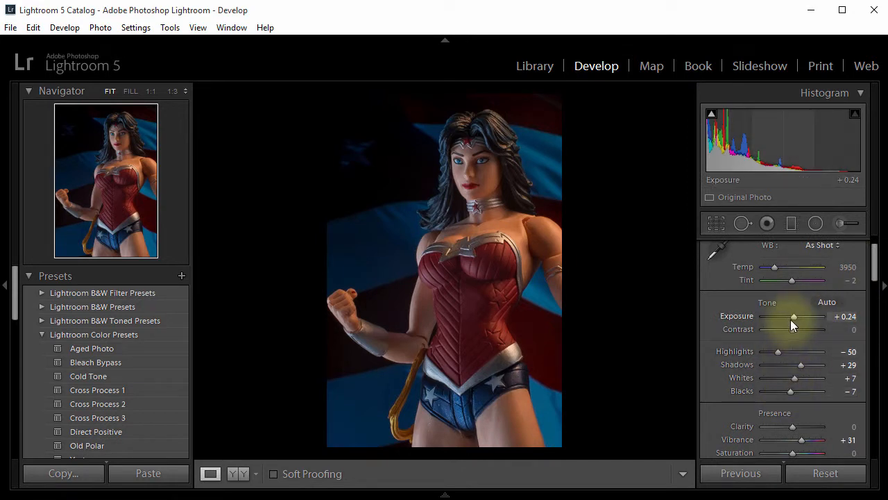
scroll(876, 284, down, 1)
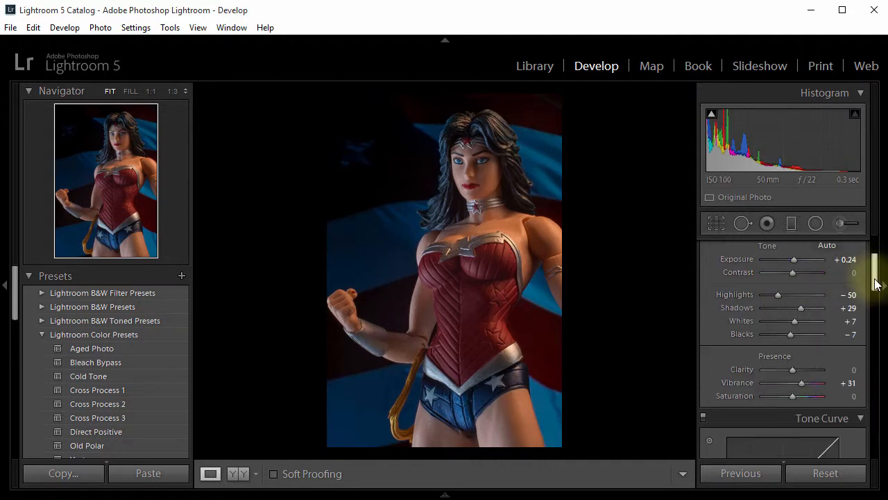
drag(876, 274, 875, 445)
Show the filmstrip and inspect the export file settings for IMG_3021.CR2, closing them without exporting
click(444, 495)
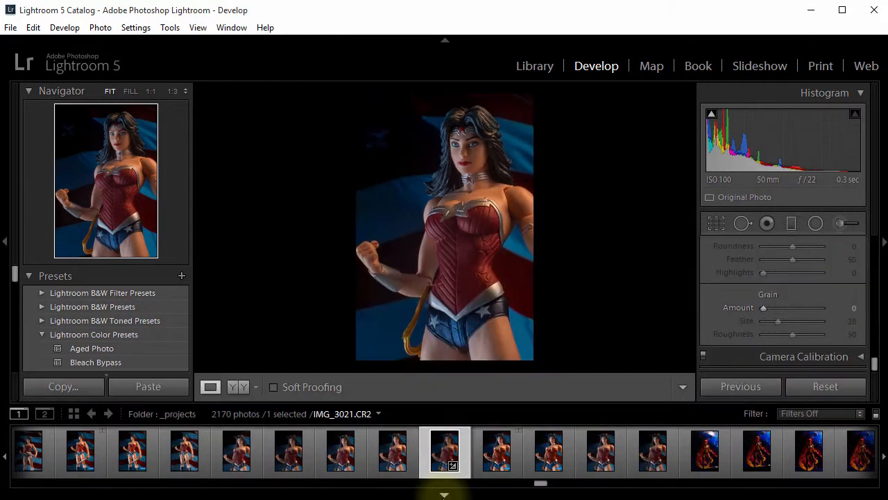
right_click(436, 448)
mouse_move(471, 372)
click(316, 370)
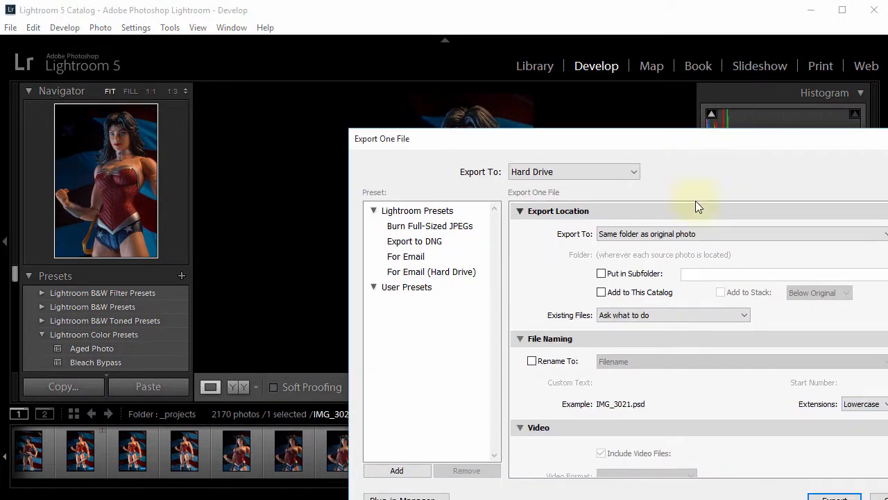
scroll(700, 340, down, 10)
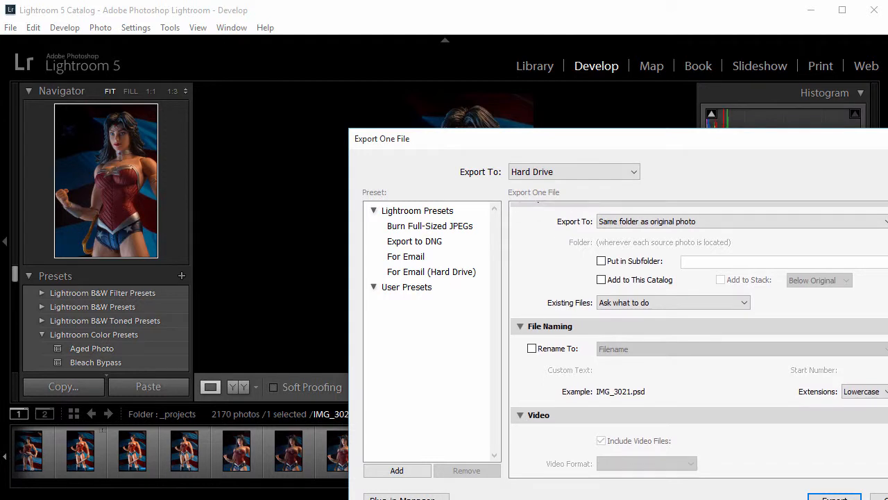
drag(625, 143, 548, 105)
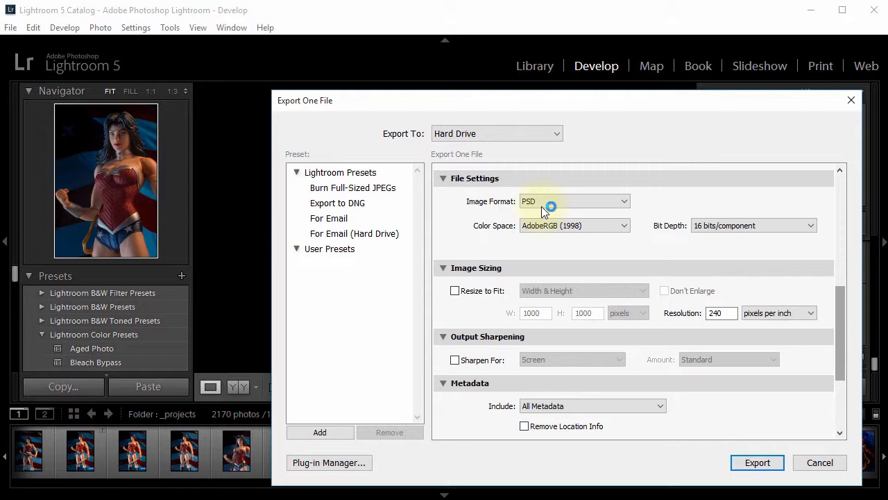
click(852, 100)
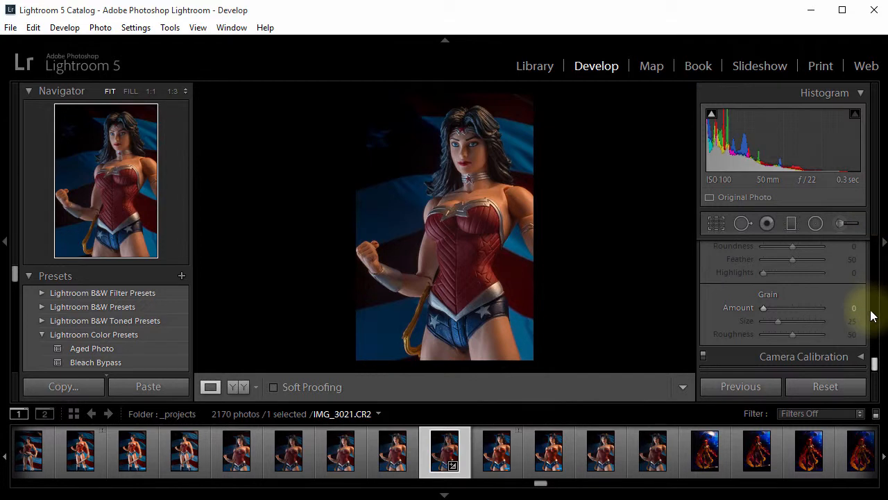
drag(874, 367, 875, 241)
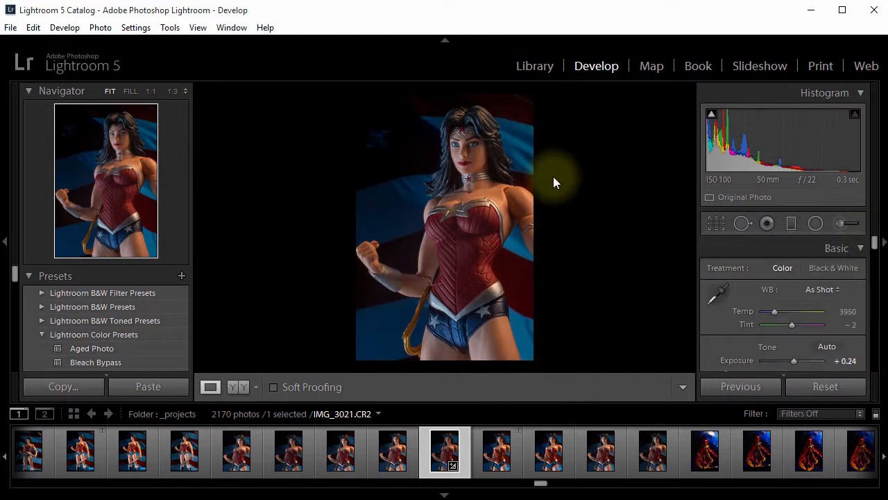